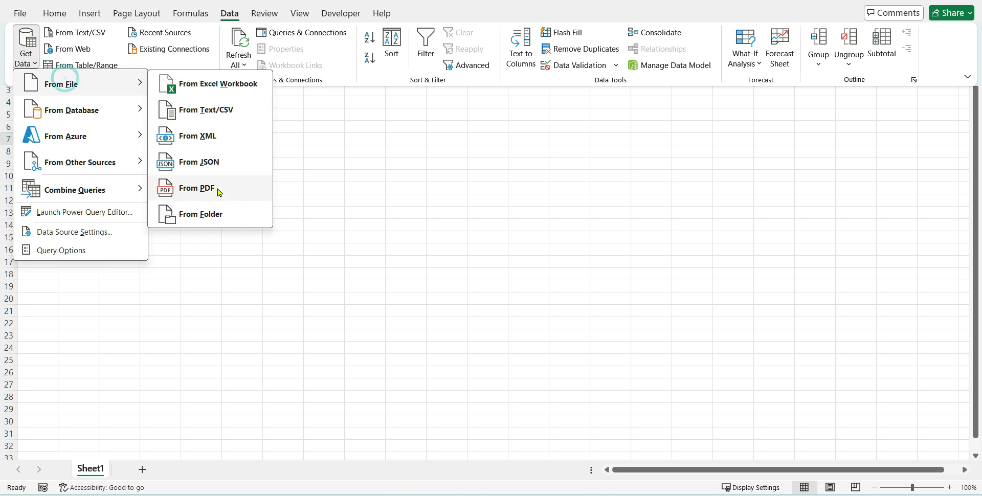
Import the Desktop file "Sample pdf" as a PDF data source
click(217, 188)
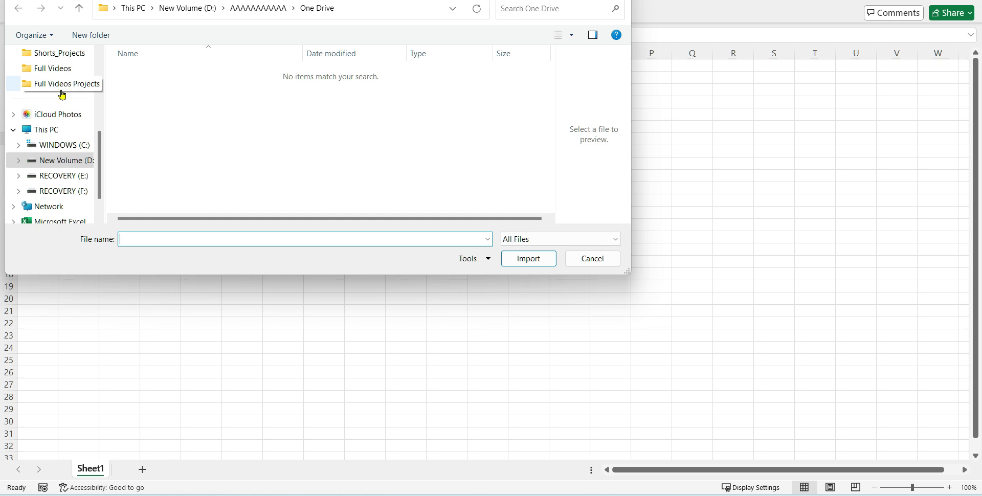
scroll(62, 97, up, 4)
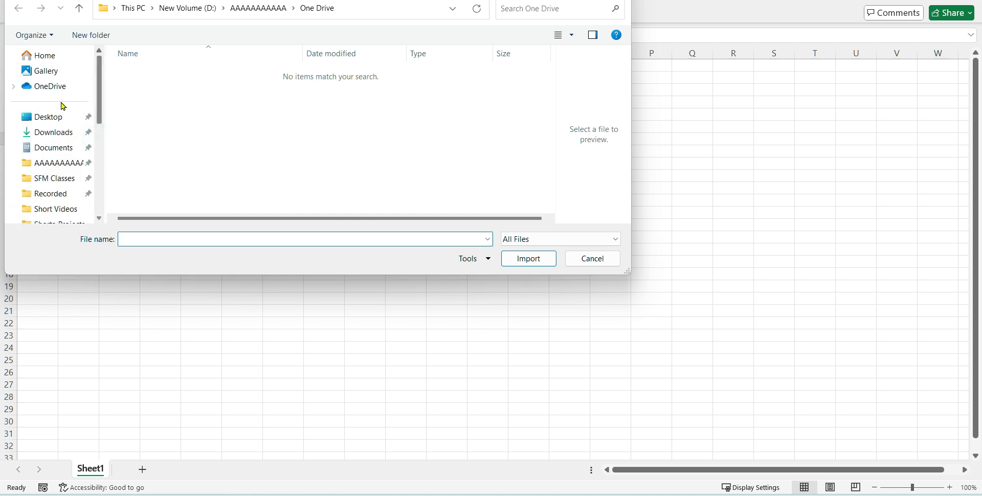
click(61, 119)
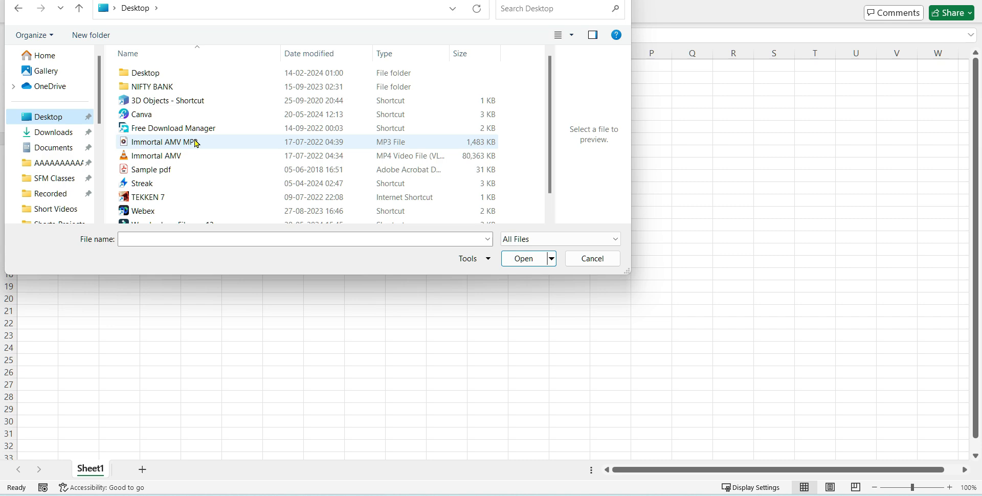
click(196, 142)
scroll(194, 142, down, 1)
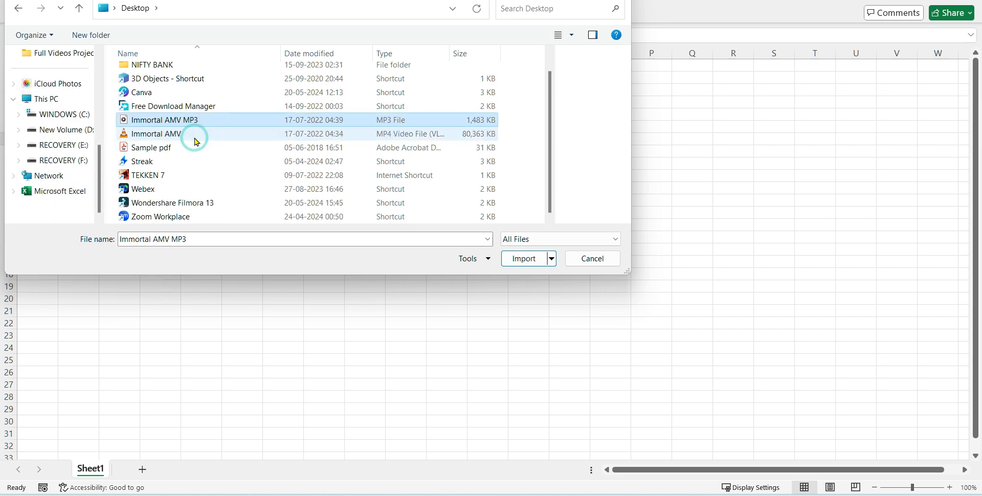
double_click(170, 149)
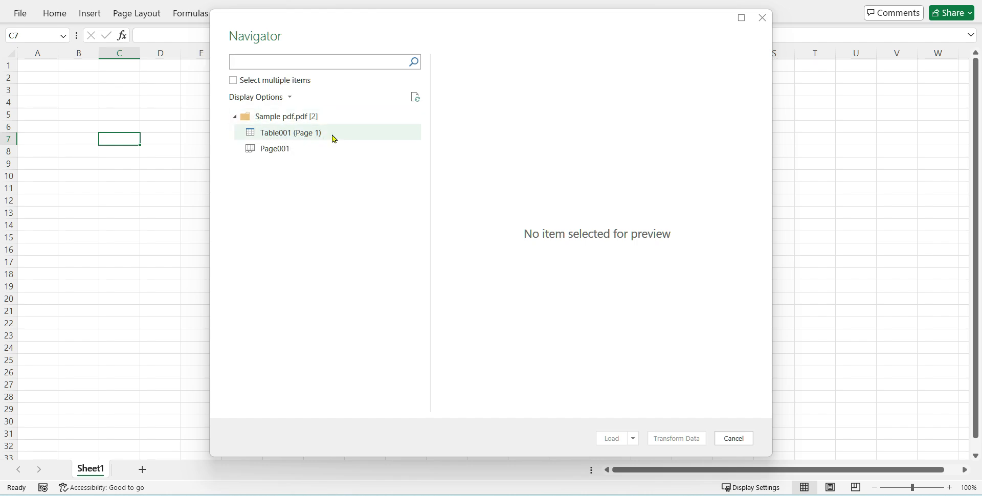
Preview Table001 (Page 1) and Page001 from the PDF, and load Table001 (Page 1) into a new worksheet
click(305, 136)
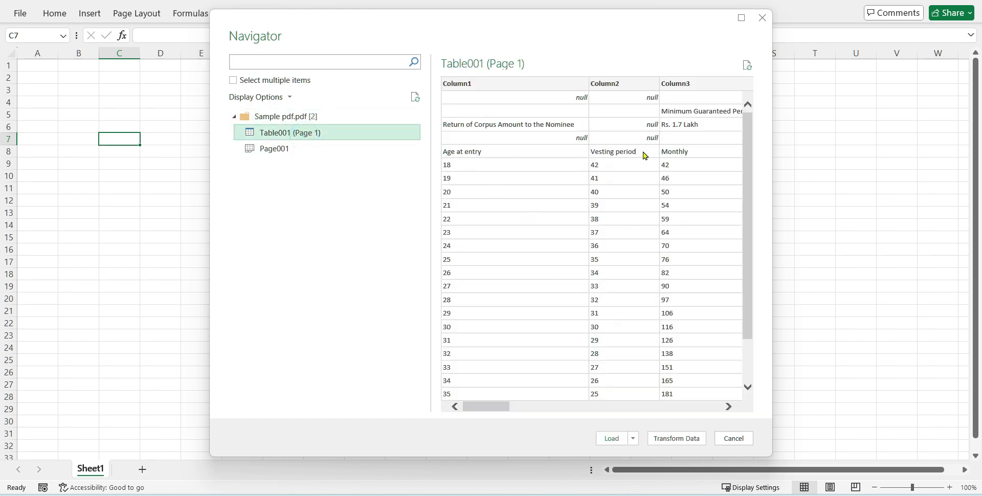
mouse_move(496, 407)
mouse_down()
mouse_move(623, 424)
mouse_move(738, 423)
mouse_move(482, 413)
mouse_up()
scroll(484, 262, down, 3)
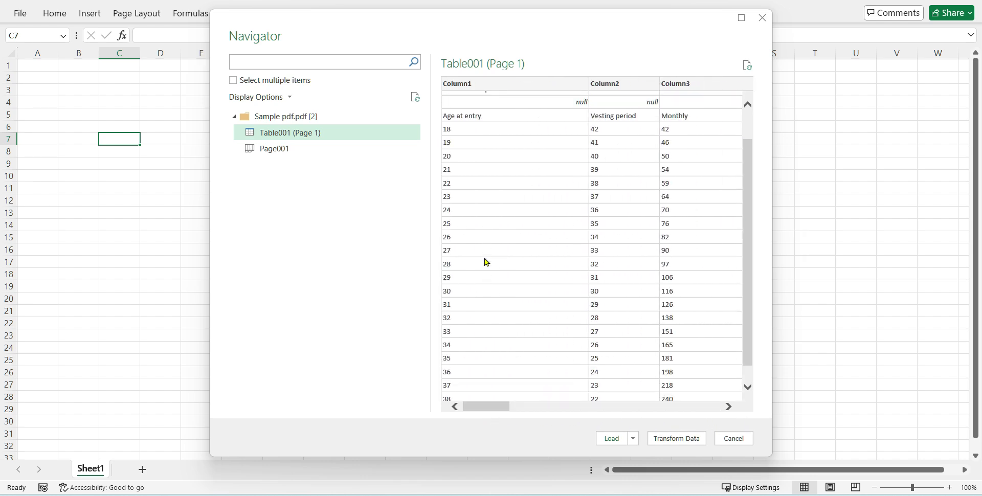
click(284, 150)
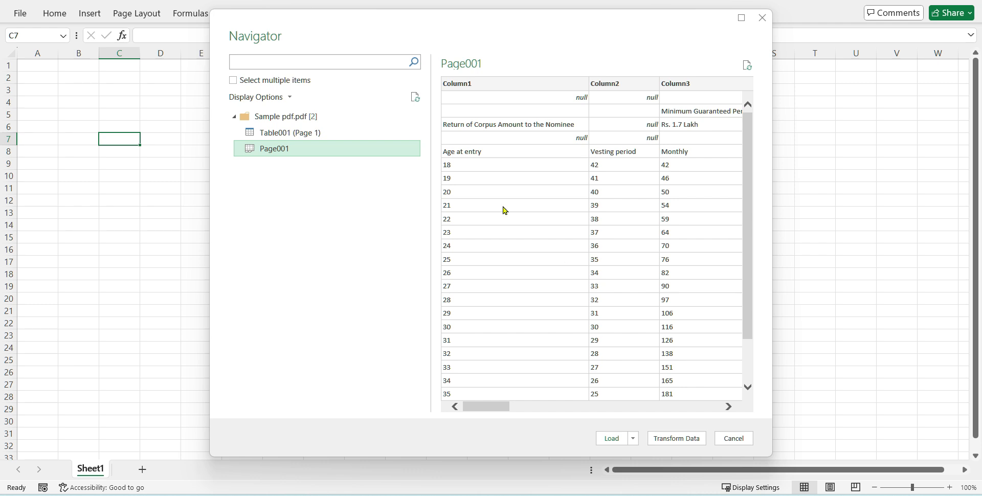
click(295, 137)
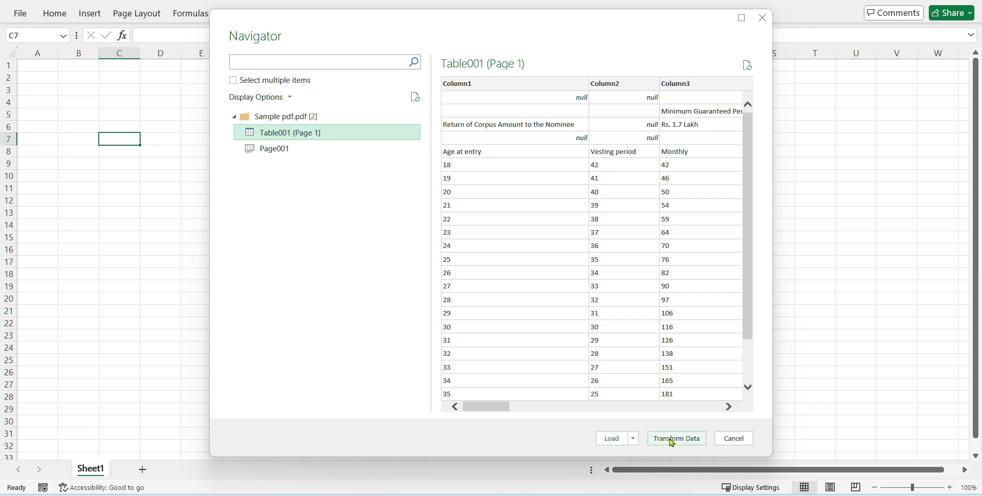
click(614, 438)
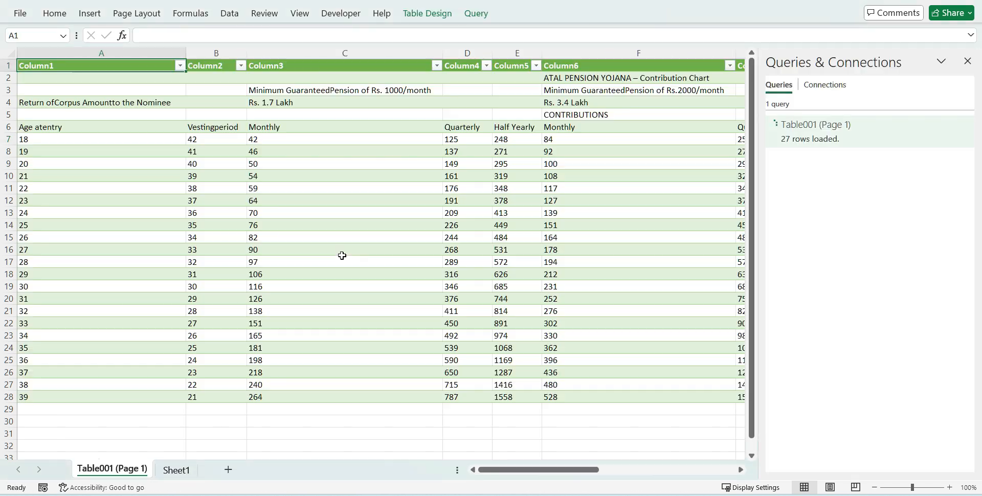
Examine the loaded table, checking the column headings across row 6 and the rows above them
click(355, 189)
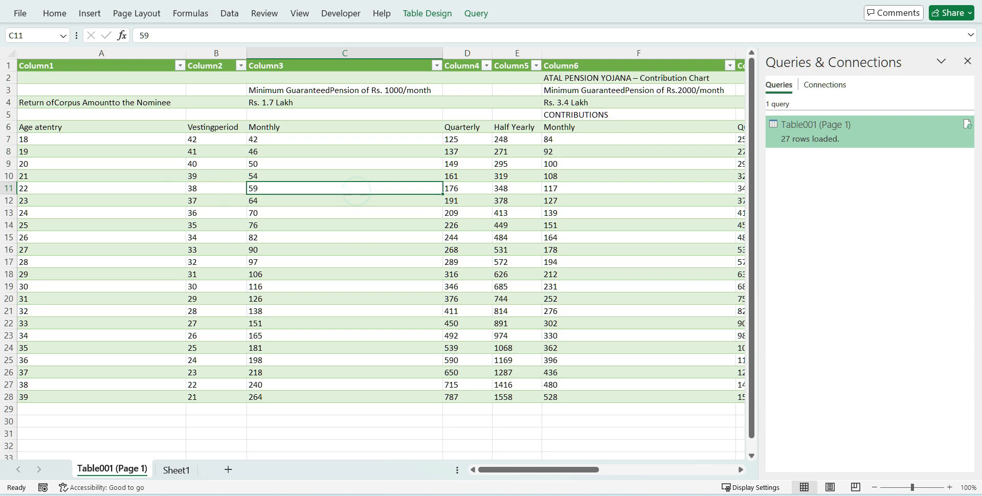
click(37, 130)
key(ctrl+shift+Right)
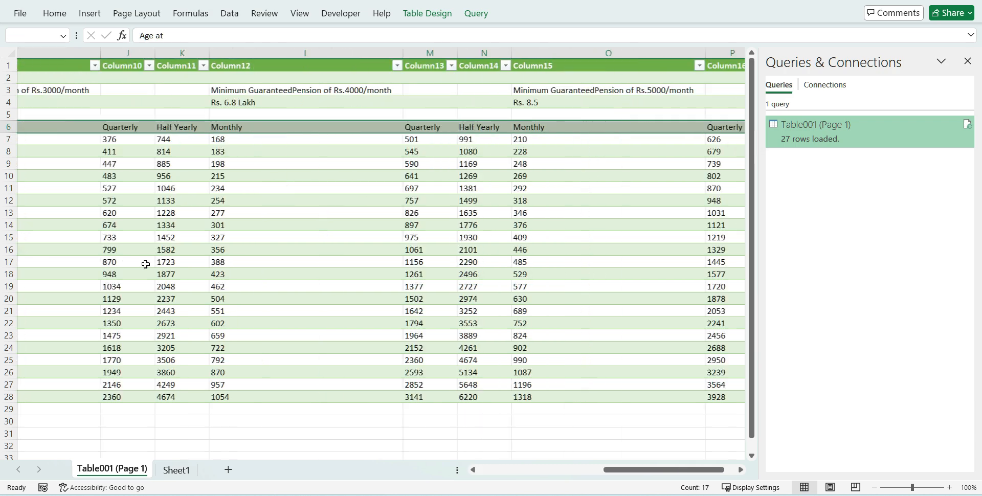
key(Up)
key(Up)
key(Up)
key(Up)
key(Up)
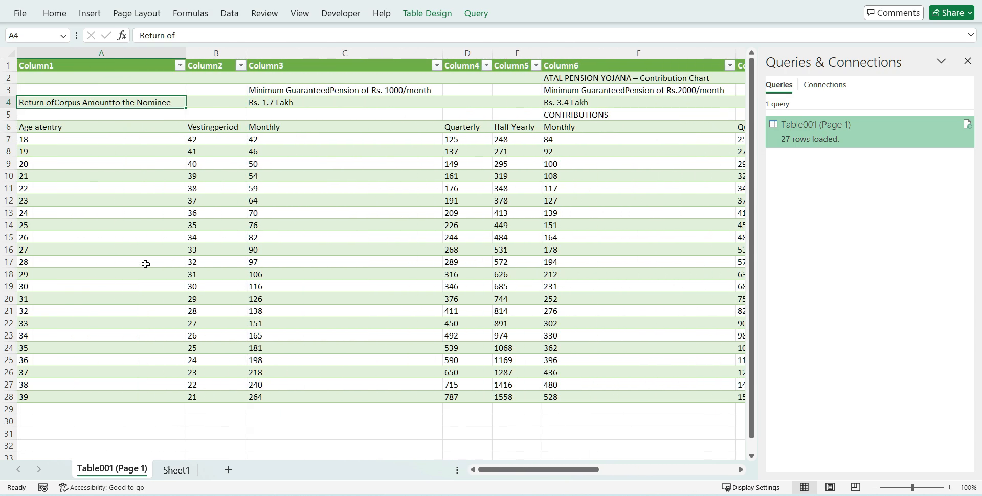
Check the unneeded rows 2 to 5 across all columns and the generic column names in row 1
key(Down)
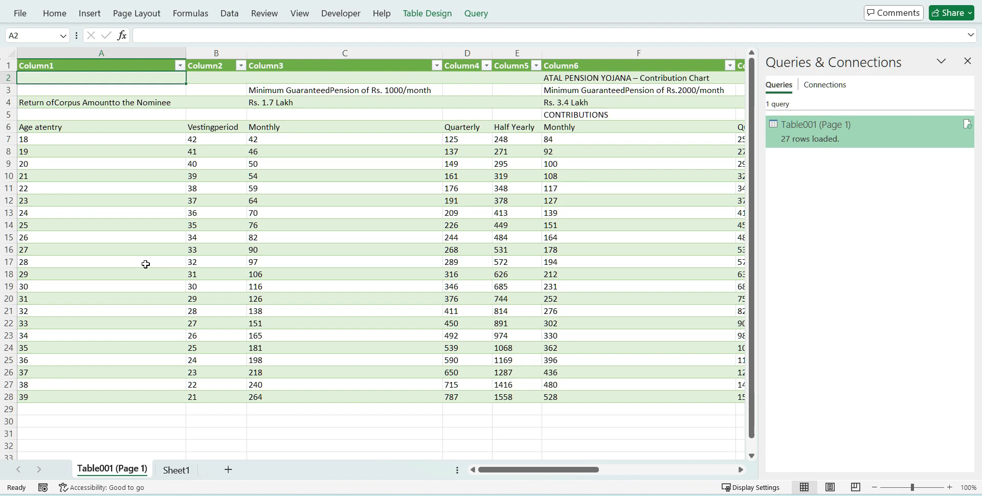
key(shift+Down)
key(shift+Down)
key(ctrl+shift+Right)
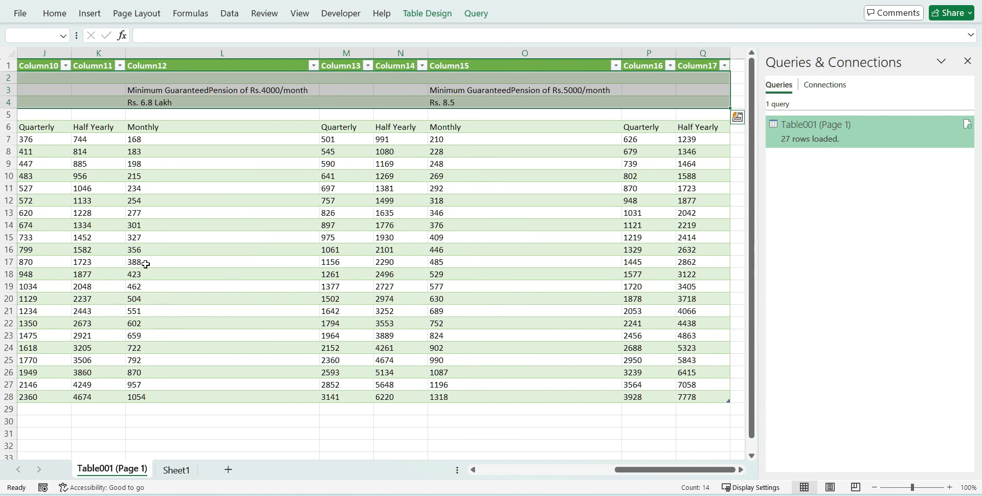
key(shift+Down)
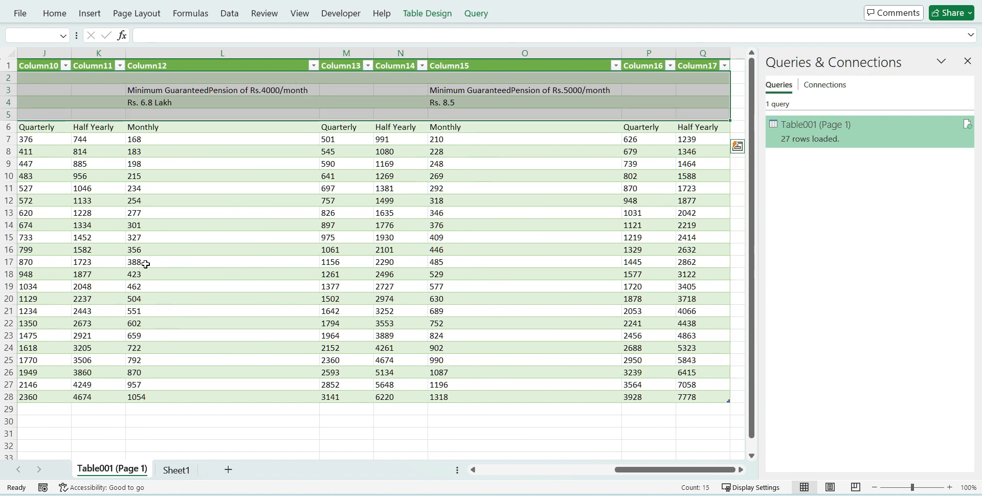
key(ctrl+Home)
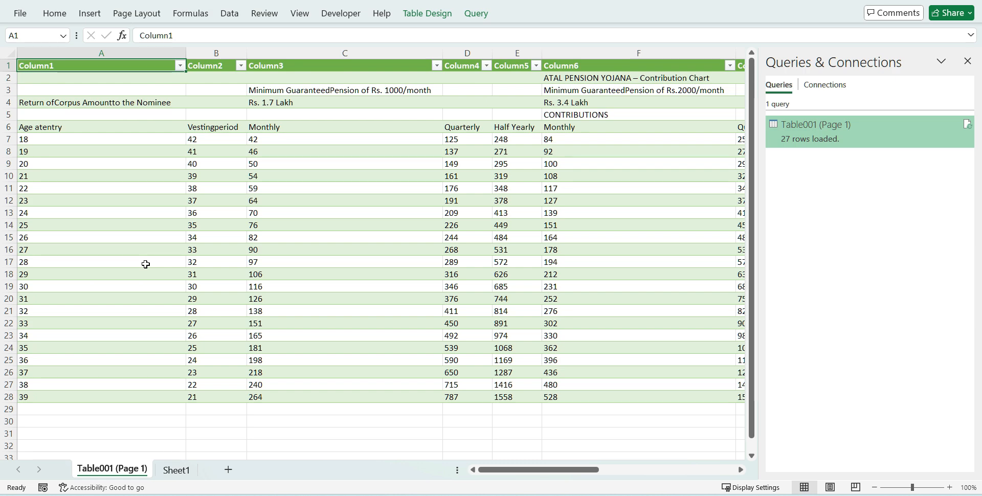
key(ctrl+shift+Right)
key(ctrl+Home)
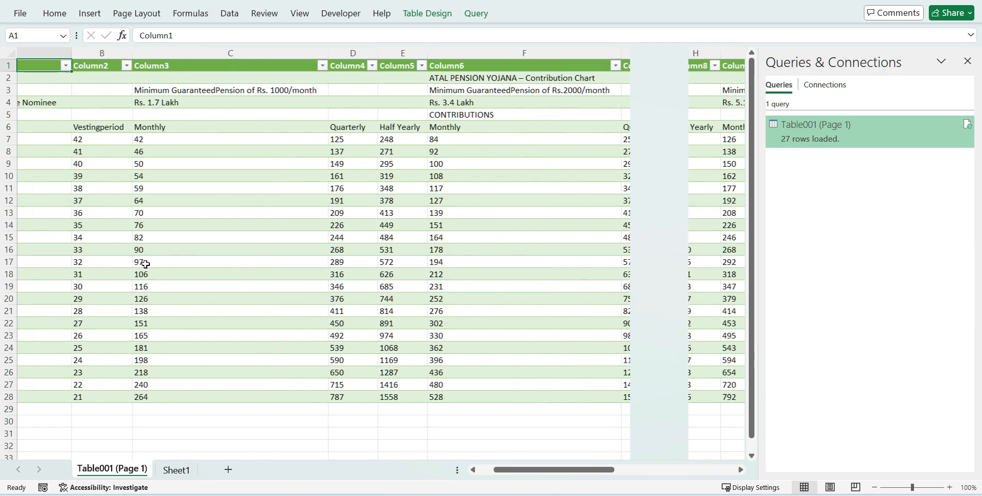
key(shift+Right)
key(shift+Right)
key(shift+Right)
key(shift+Right)
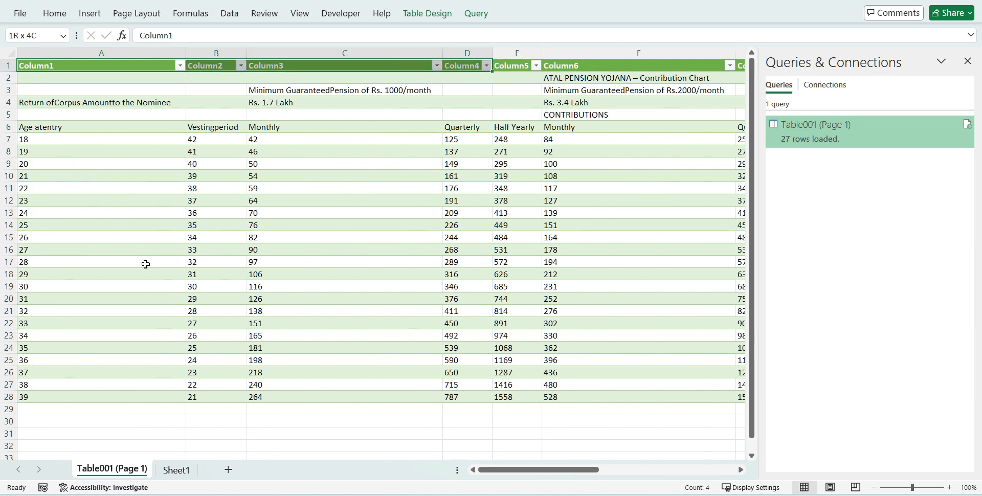
Try to replace the table's header row with the column headings copied from row 6, and undo the paste
key(Down)
key(Down)
key(Down)
key(Down)
key(Down)
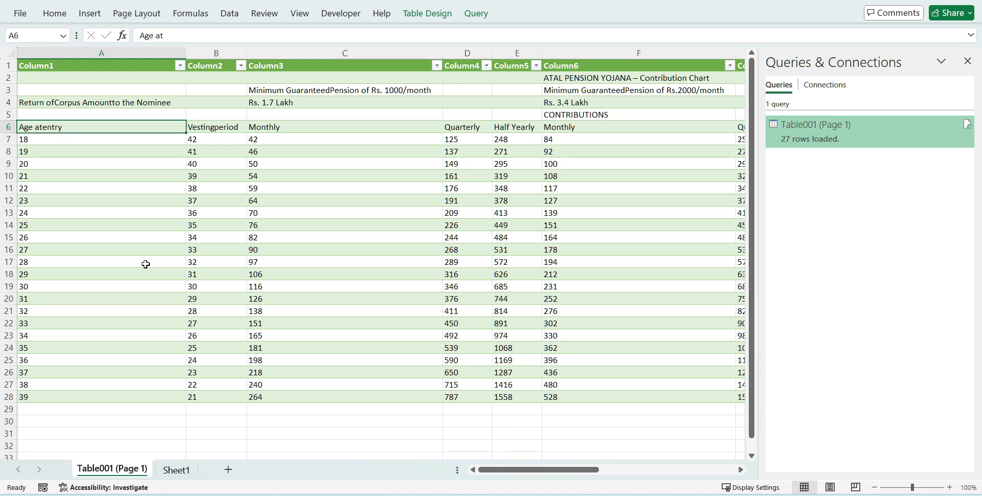
key(ctrl+shift+Right)
key(ctrl+c)
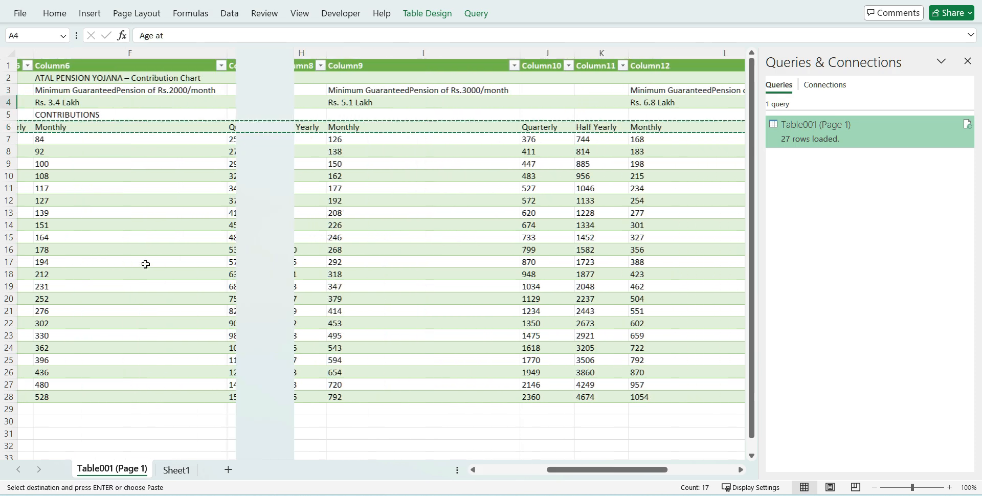
key(ctrl+Home)
key(Return)
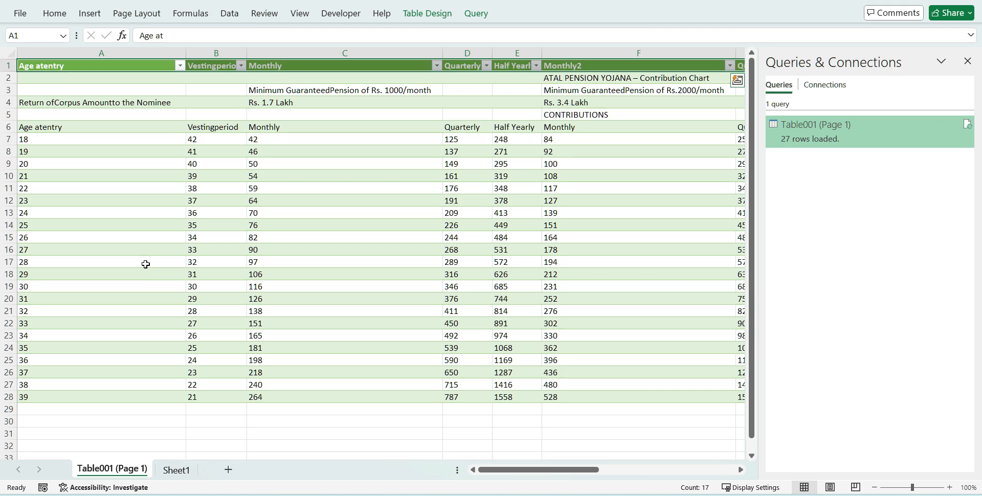
key(ctrl+z)
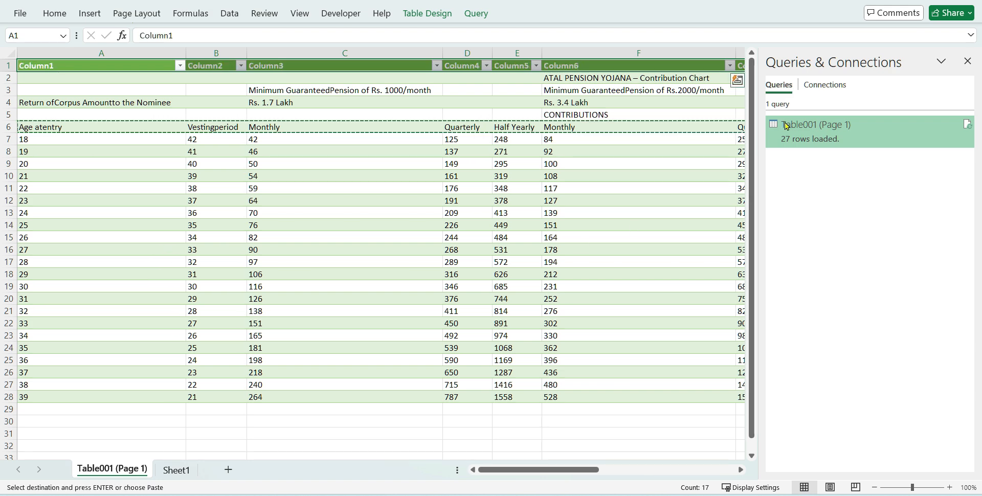
Open the Table001 (Page 1) query for editing in the Power Query Editor
click(230, 13)
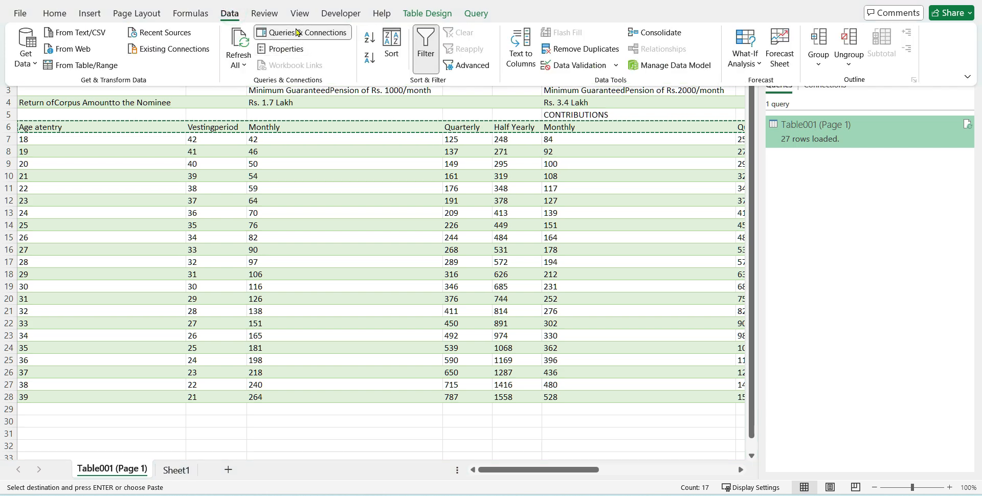
click(821, 146)
right_click(830, 134)
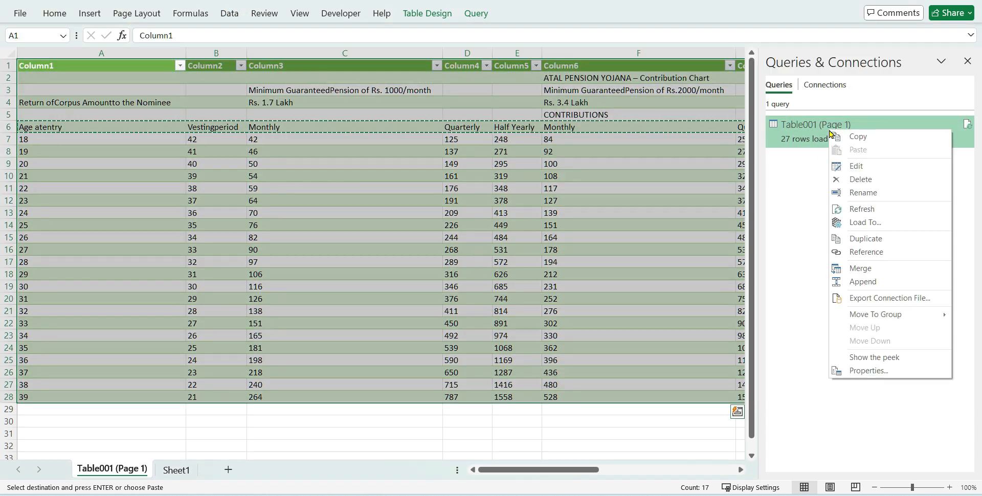
click(855, 165)
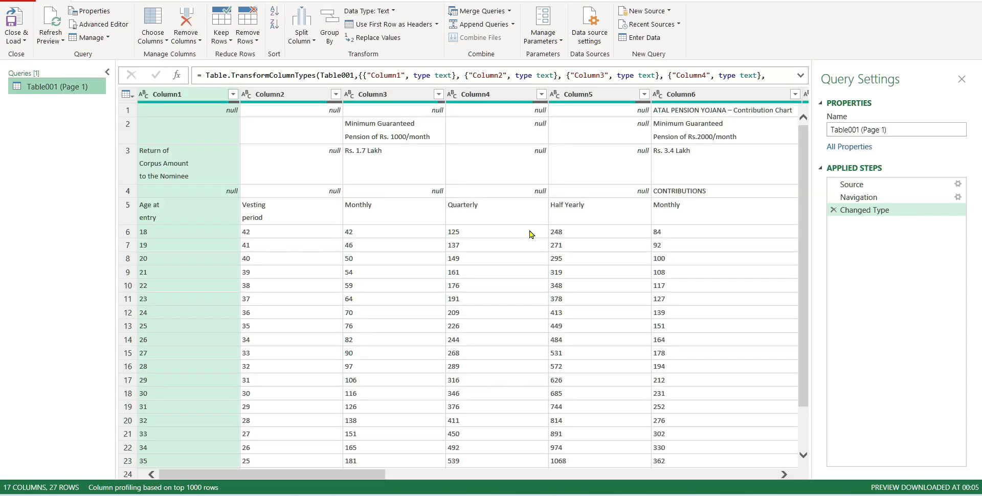
Remove the top 4 rows from the query and promote the remaining first row to column headers
click(127, 212)
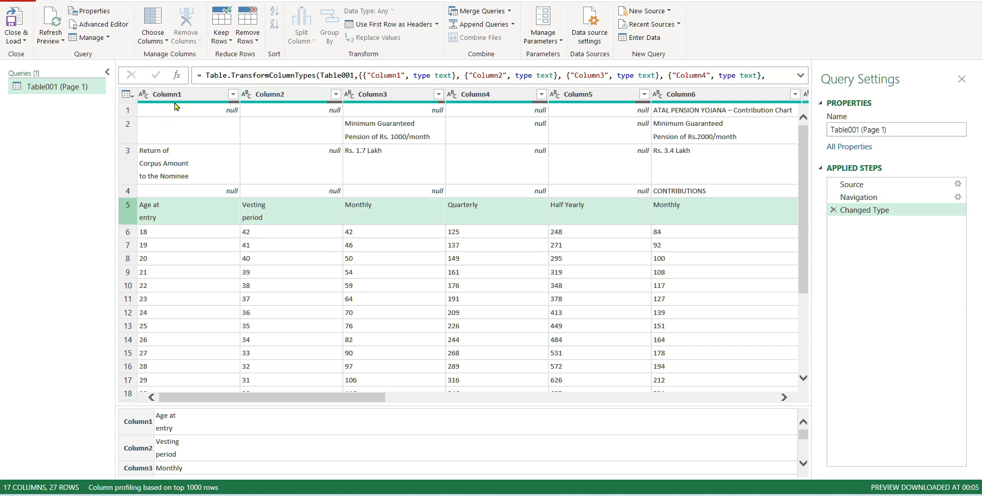
click(248, 34)
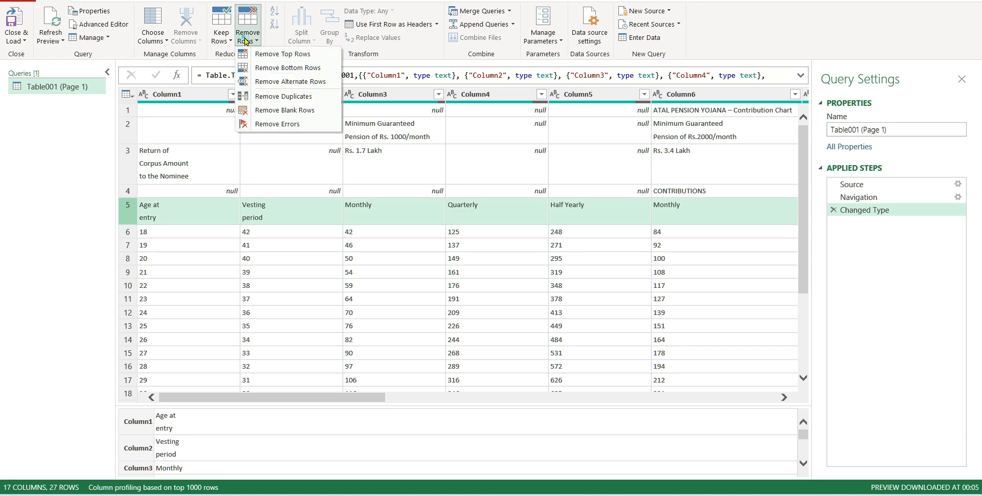
click(284, 54)
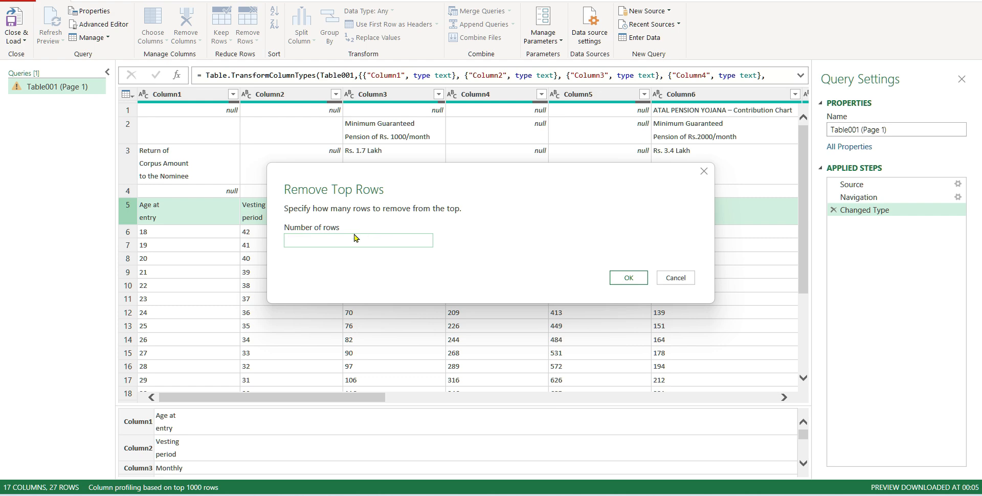
click(353, 237)
text(4)
key(Return)
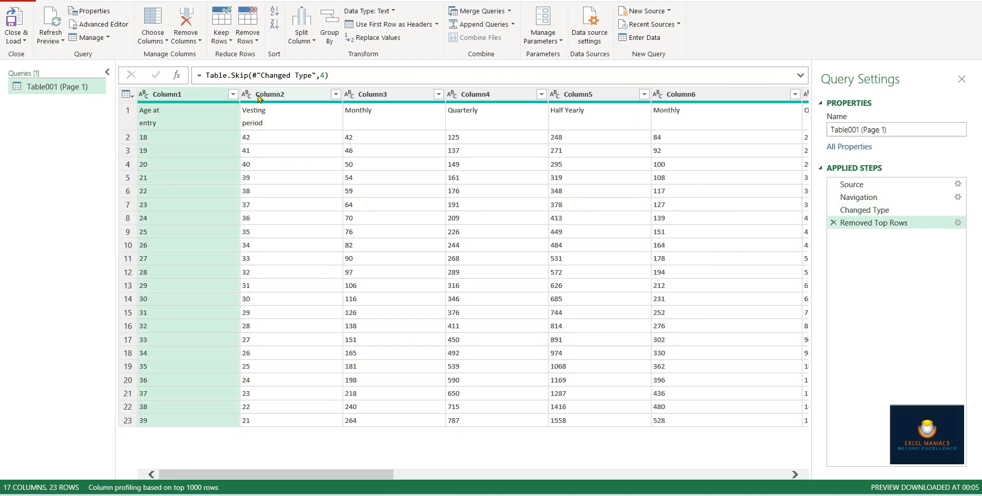
click(410, 29)
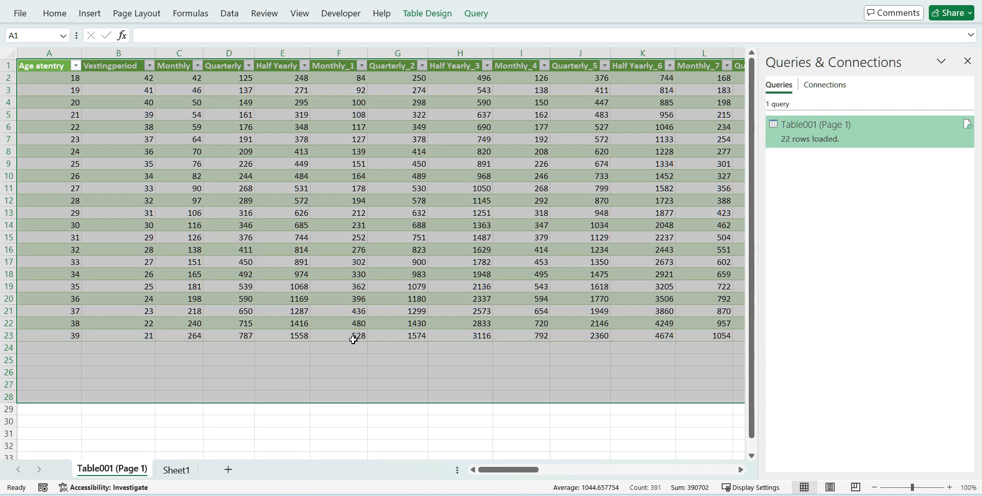
click(182, 474)
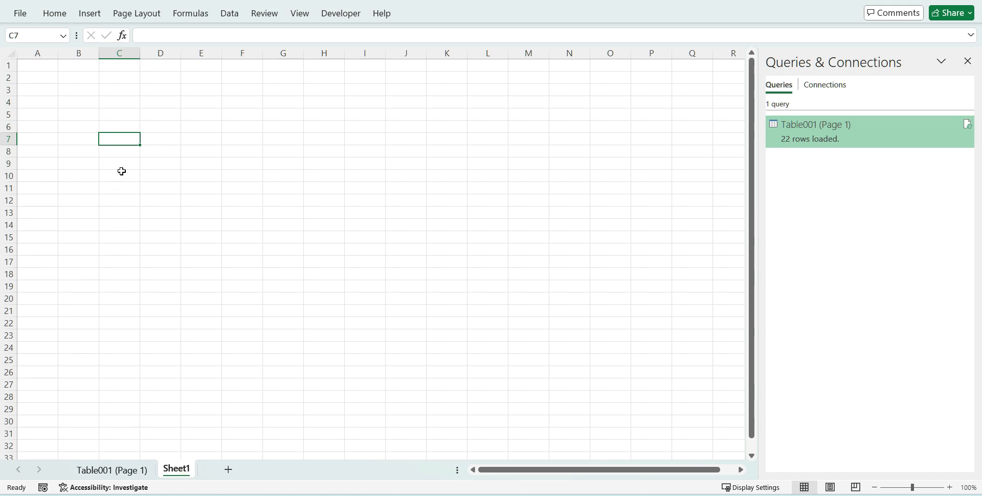
drag(157, 121, 366, 253)
click(241, 168)
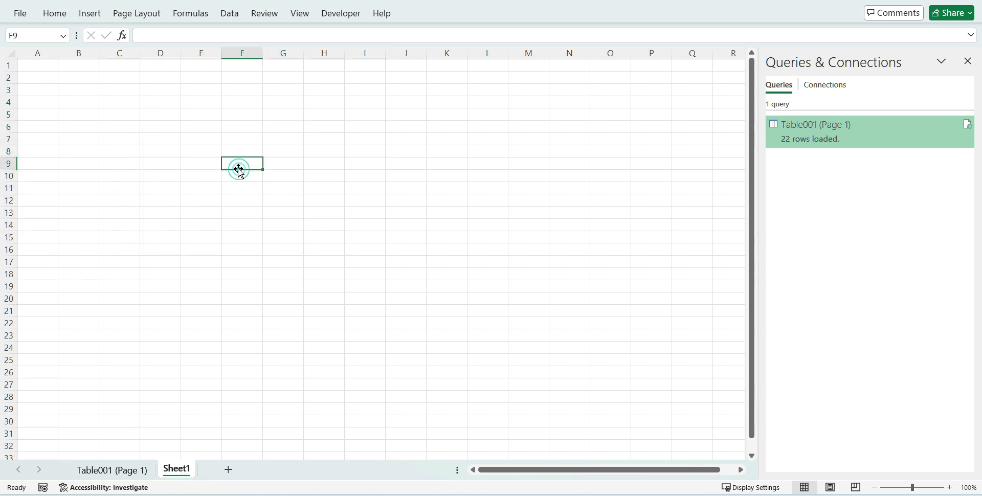
click(43, 66)
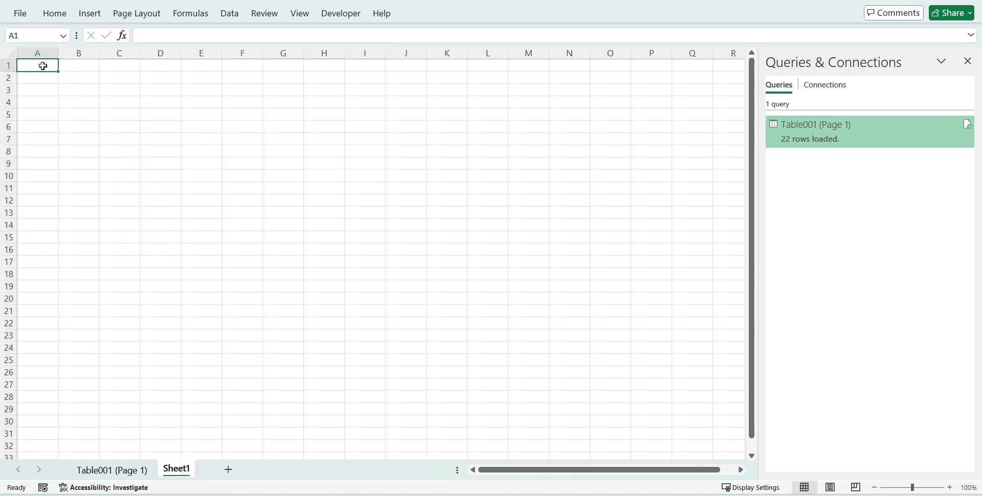
click(100, 470)
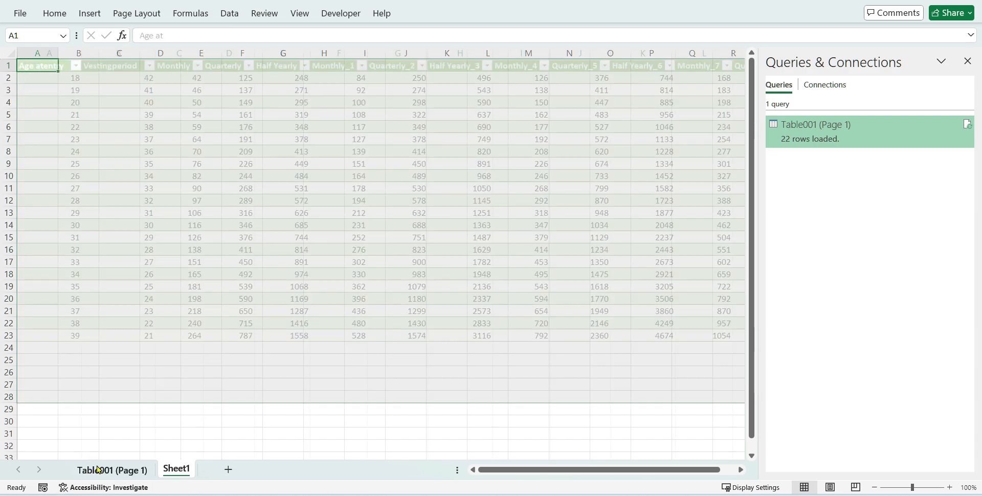
Reopen the Table001 (Page 1) query for editing and display its code in the Advanced Editor
right_click(824, 131)
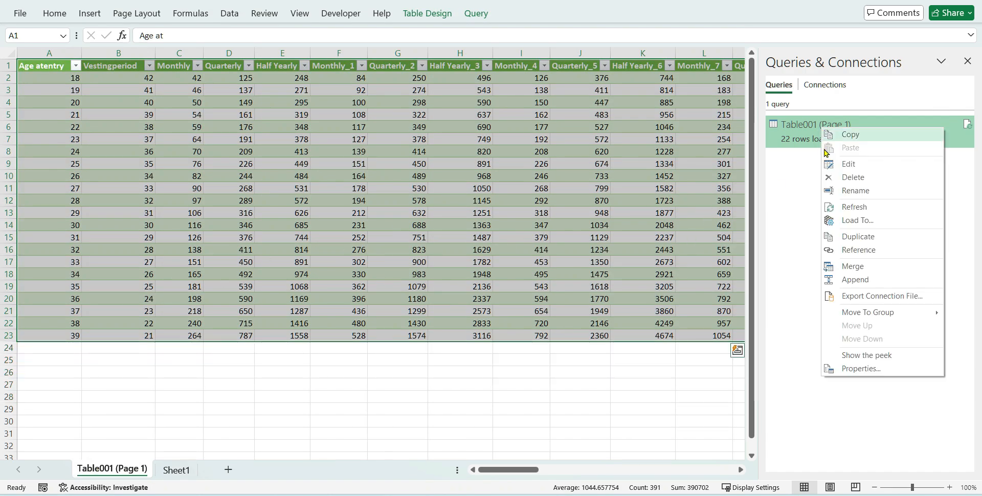
click(837, 166)
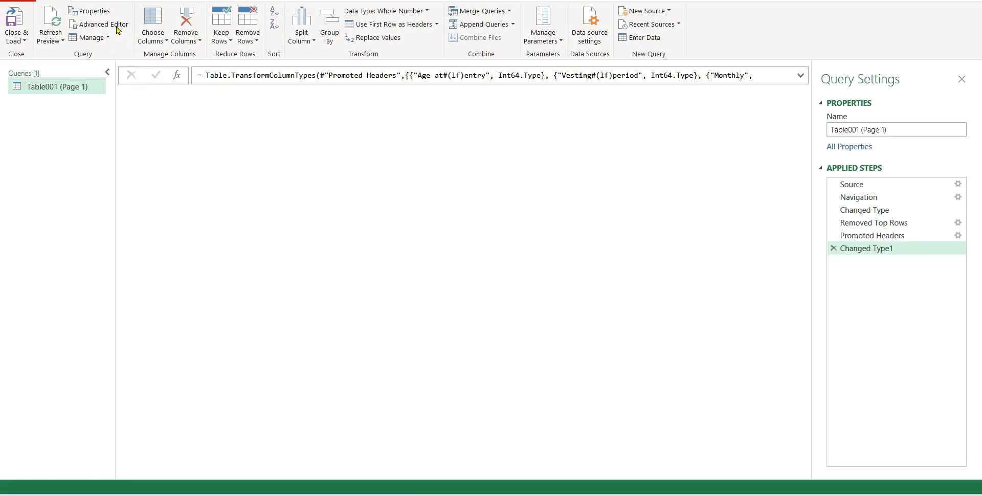
click(118, 31)
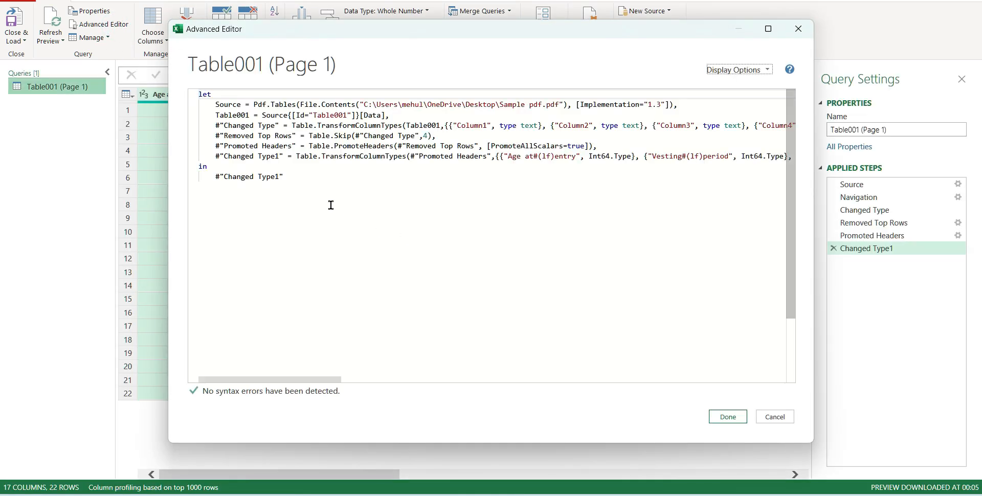